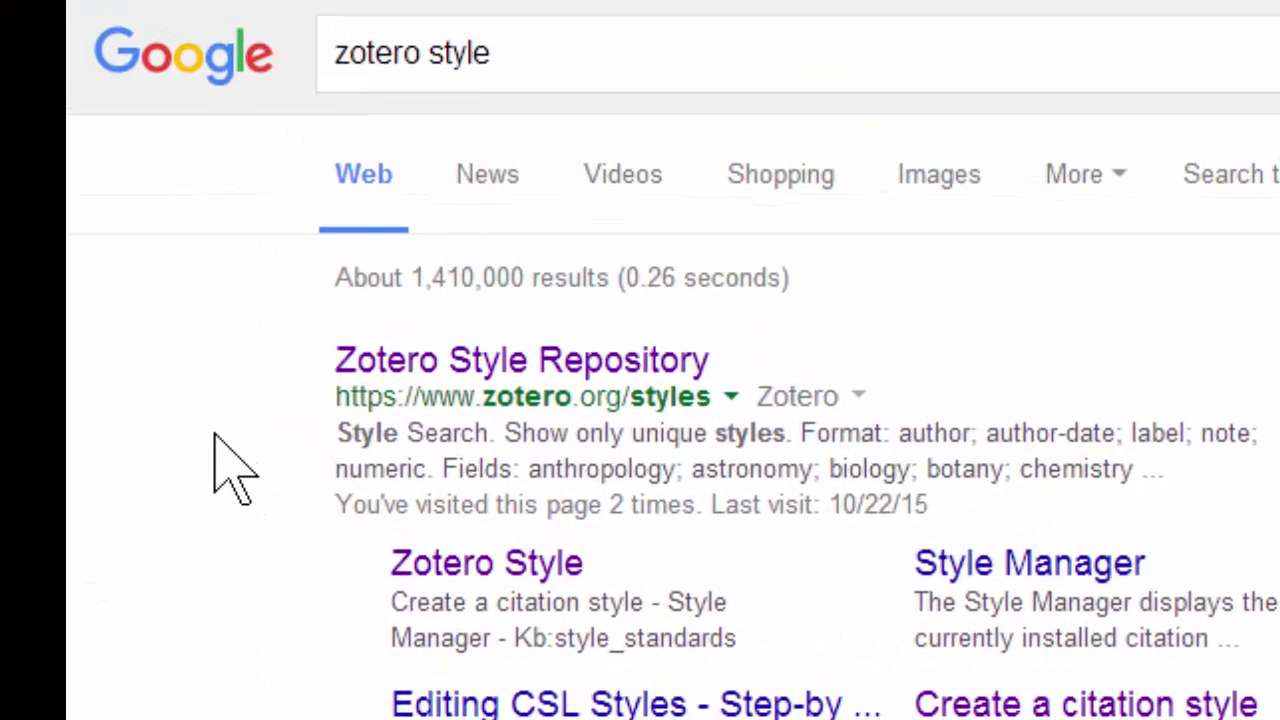
- Search the Style Repository for 'turabian' and download Turabian 8th edition (full note)
left_click(508, 372)
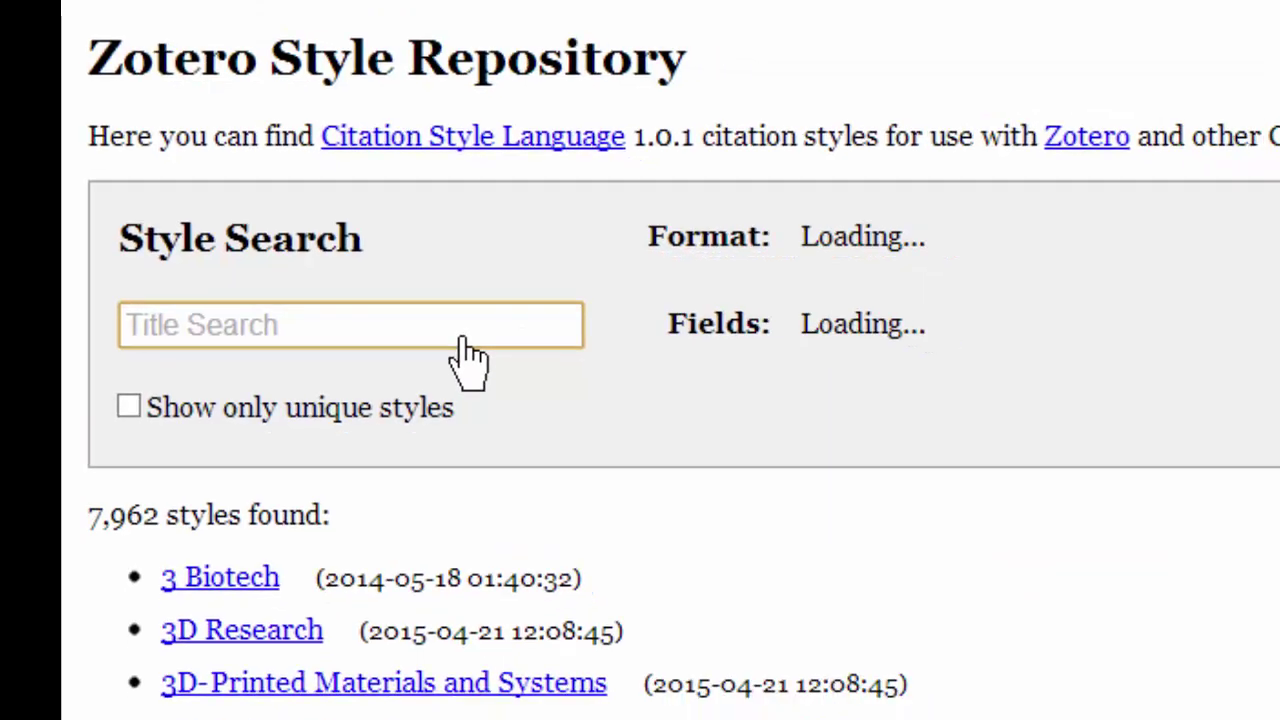
type("tur")
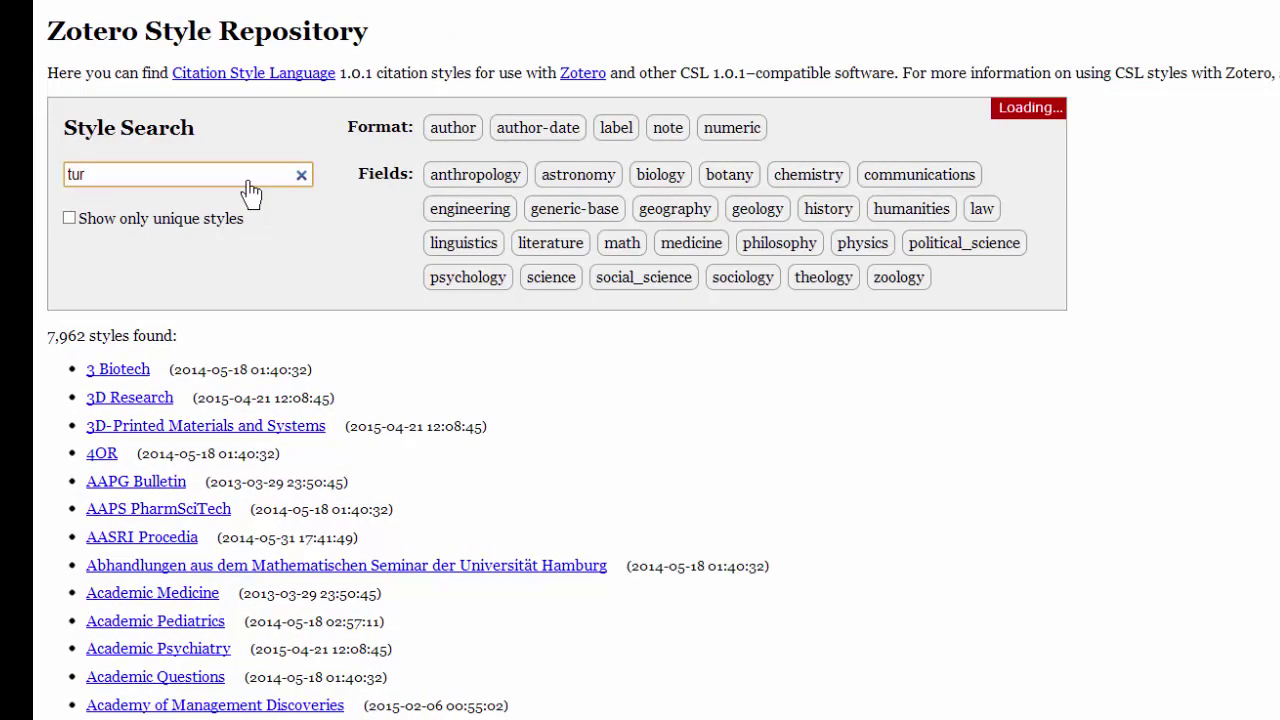
type("abian")
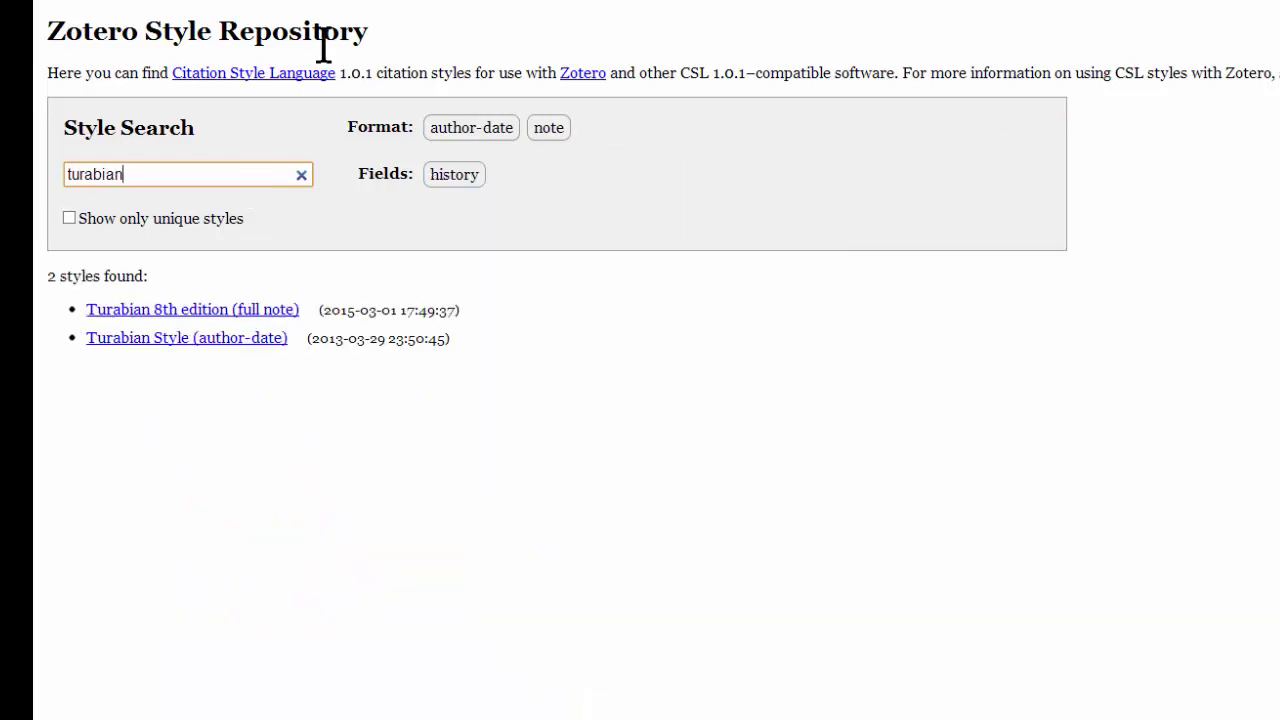
left_click(190, 316)
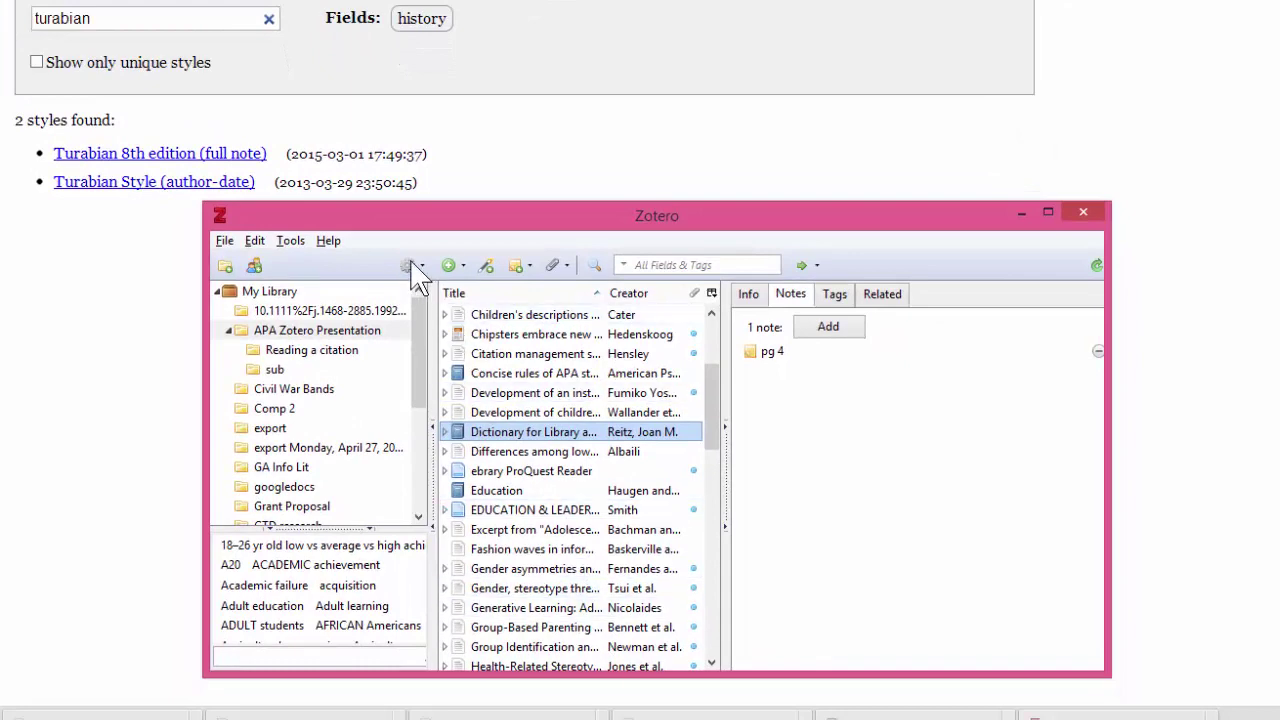
- Add the turabian-fullnote-bibliography (3) file from Downloads as a style under Preferences > Cite
left_click(408, 265)
left_click(463, 410)
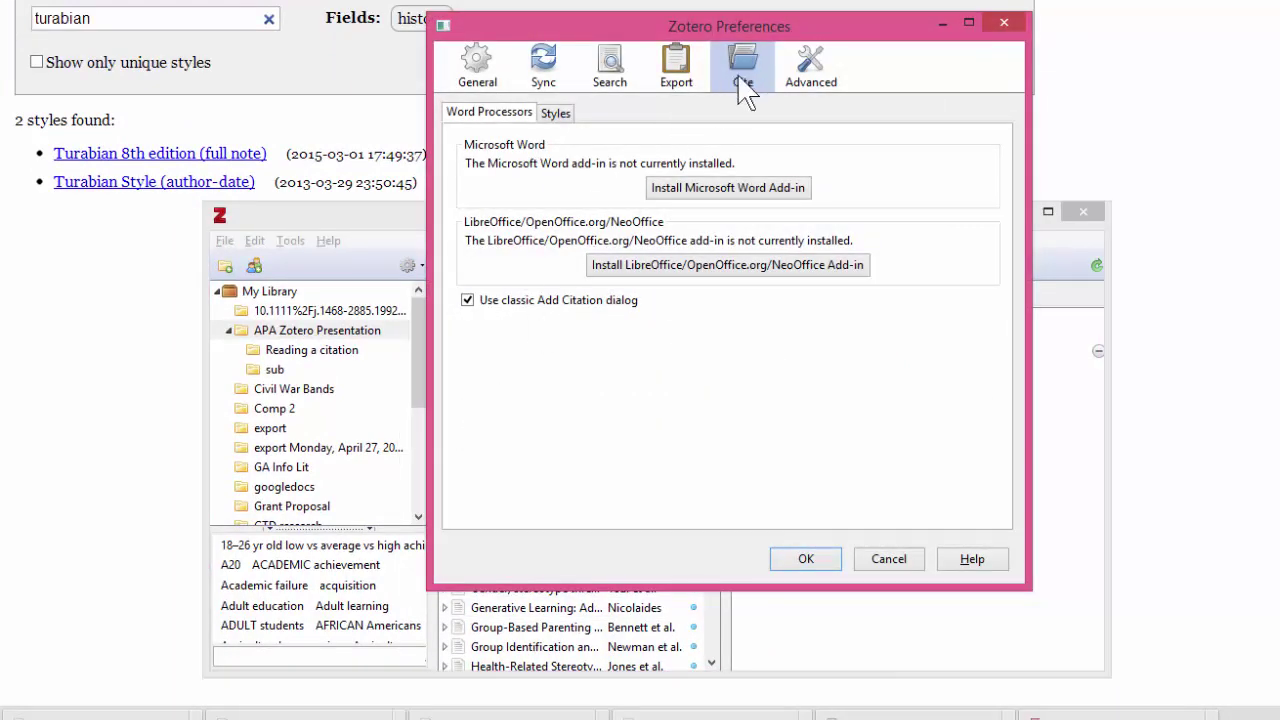
left_click(563, 116)
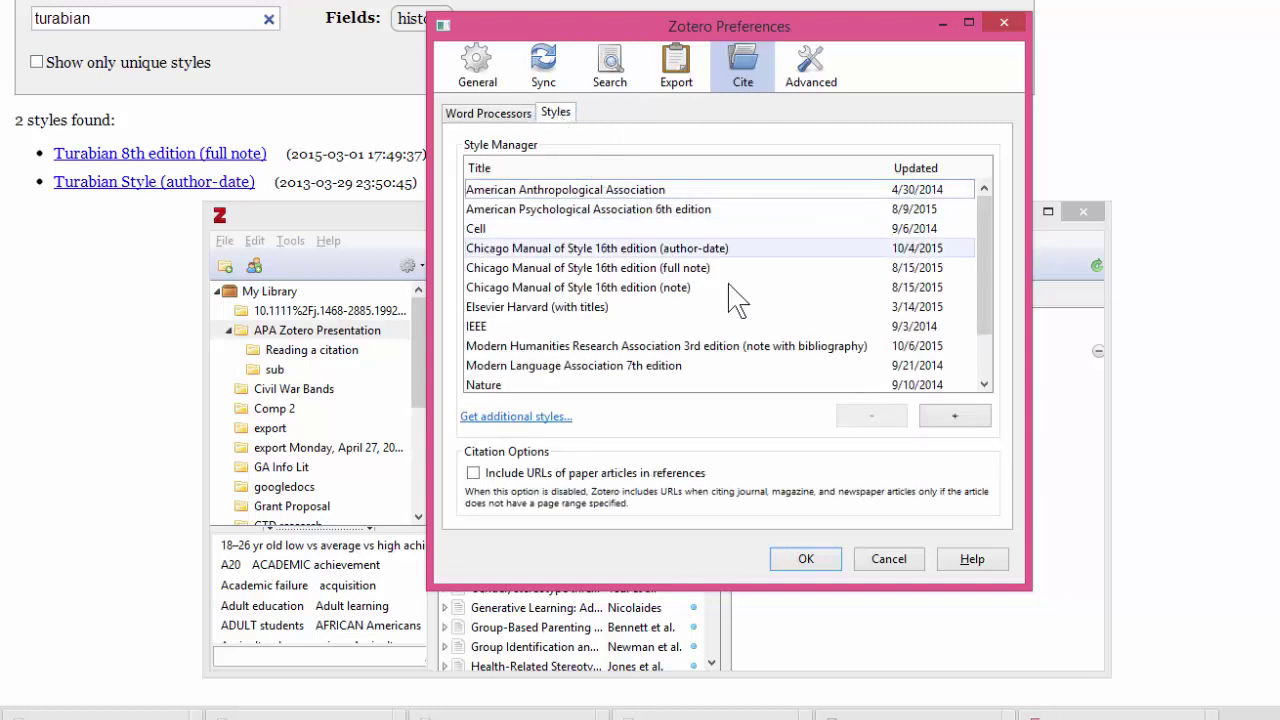
left_click(955, 418)
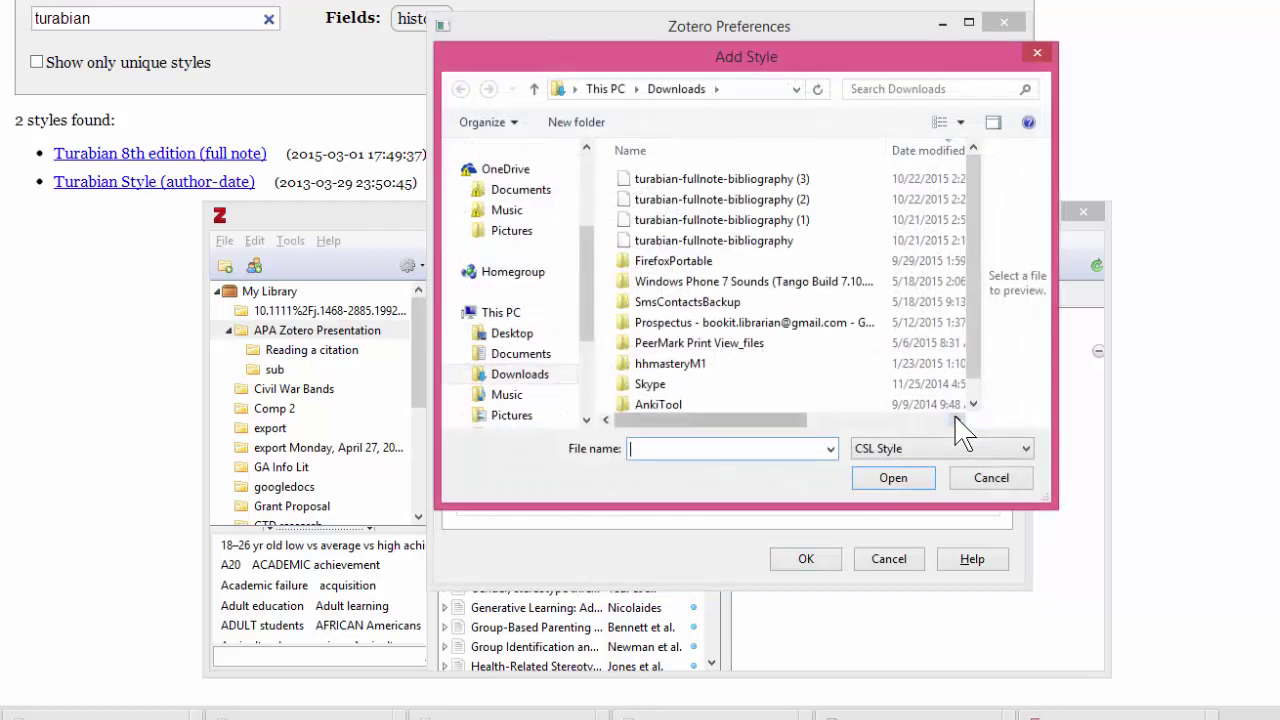
left_click(702, 186)
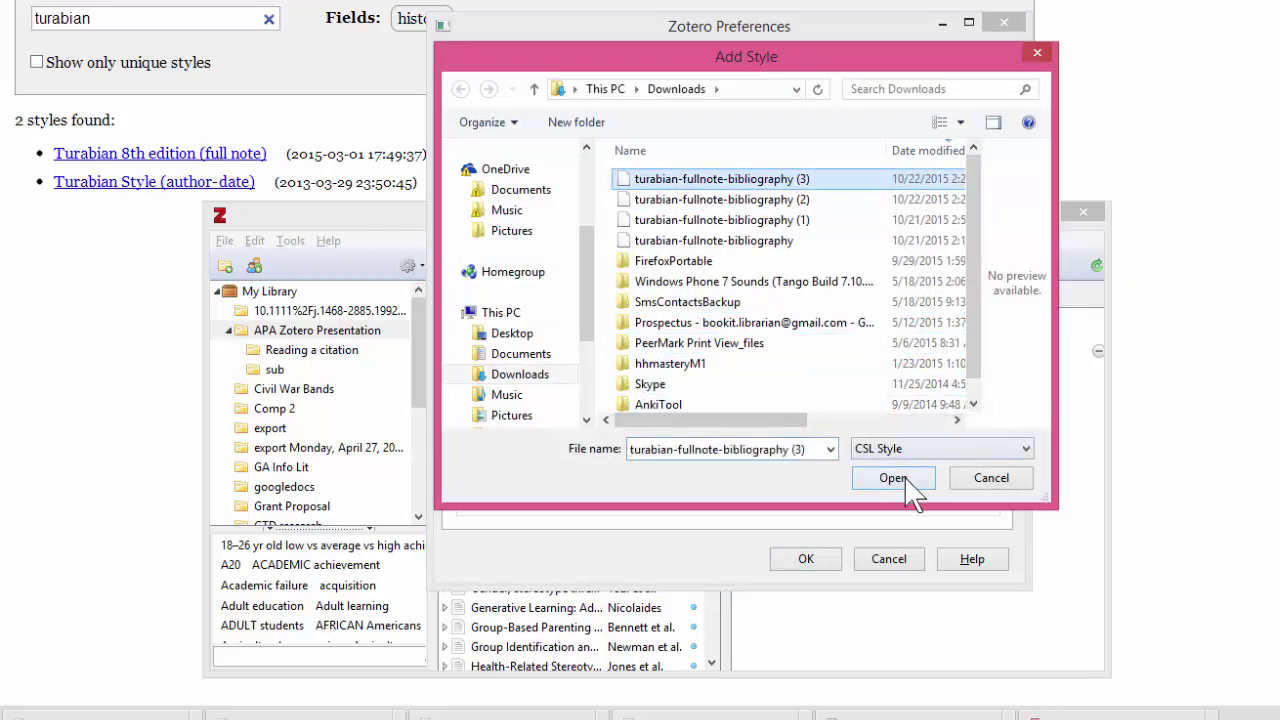
left_click(972, 480)
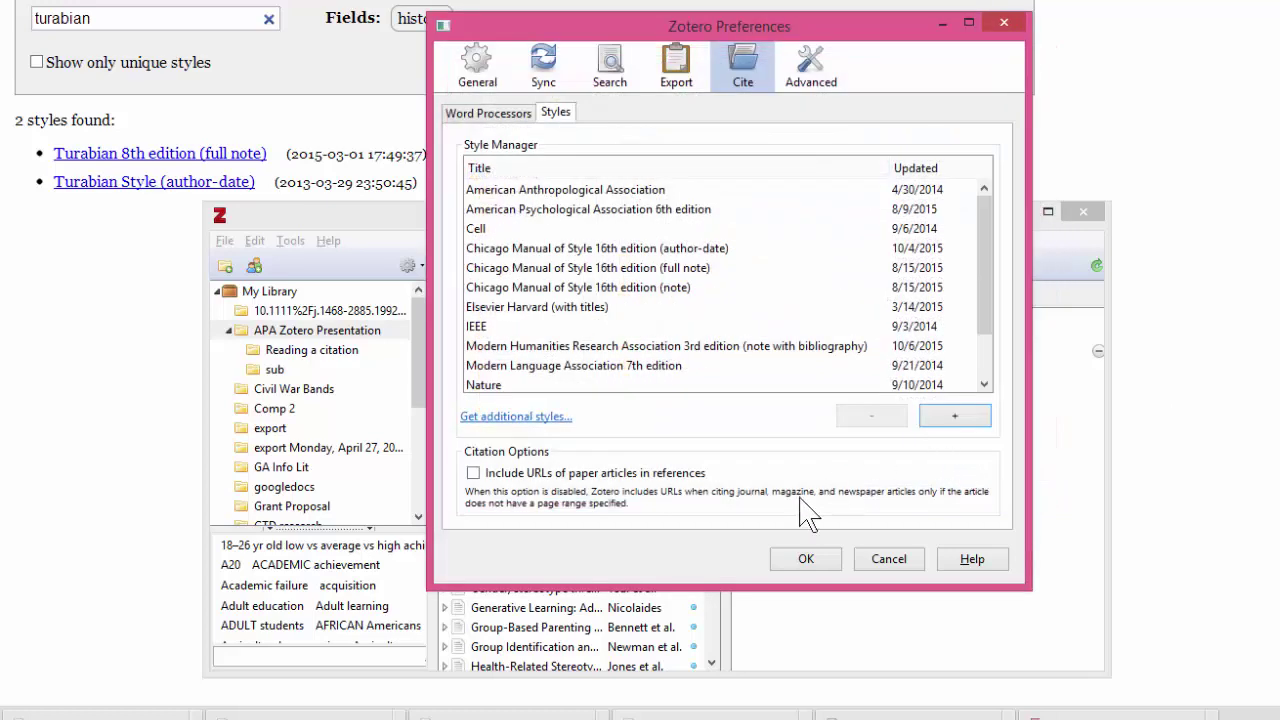
- Close and reopen Preferences, then scroll the Cite styles list to confirm Turabian is installed
left_click(780, 560)
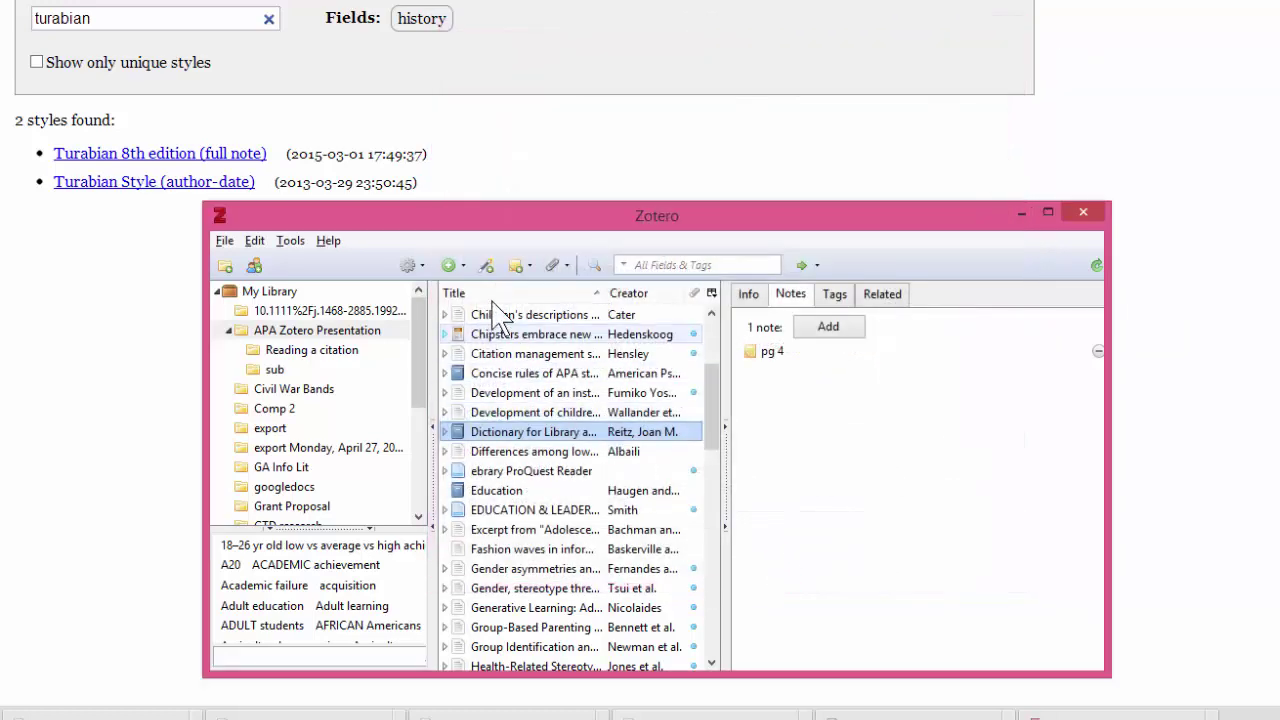
left_click(410, 265)
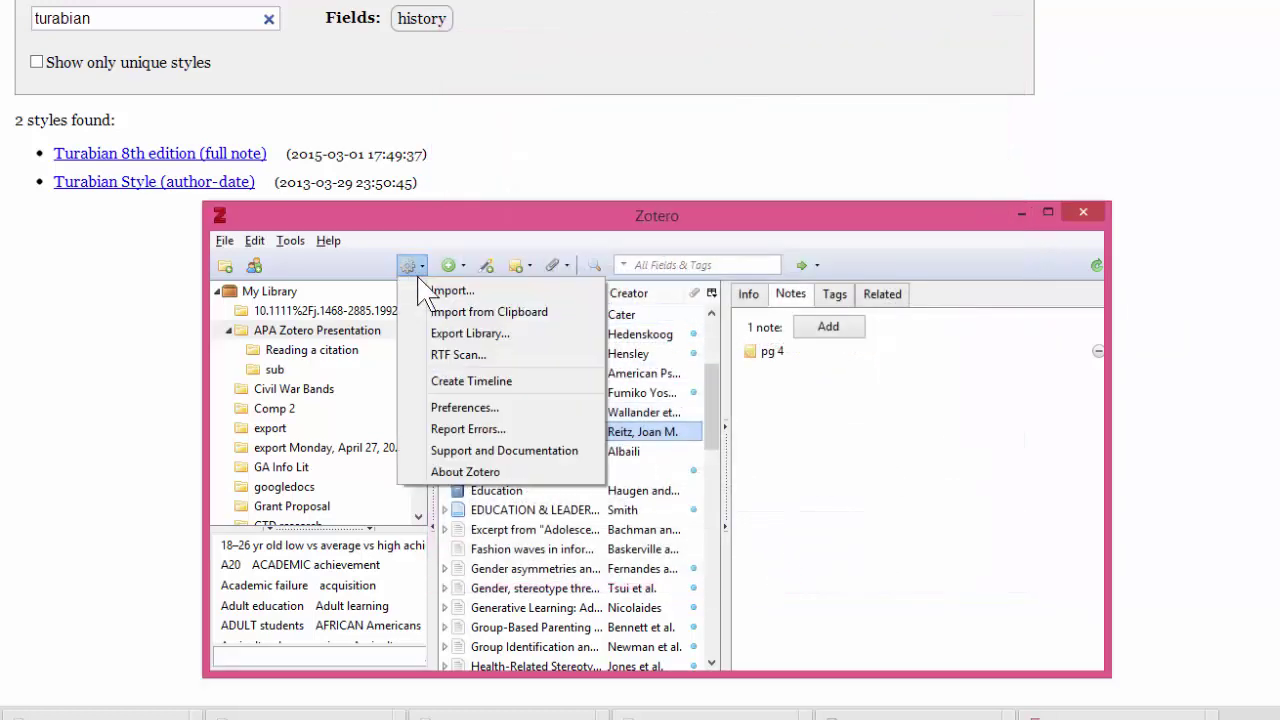
left_click(467, 410)
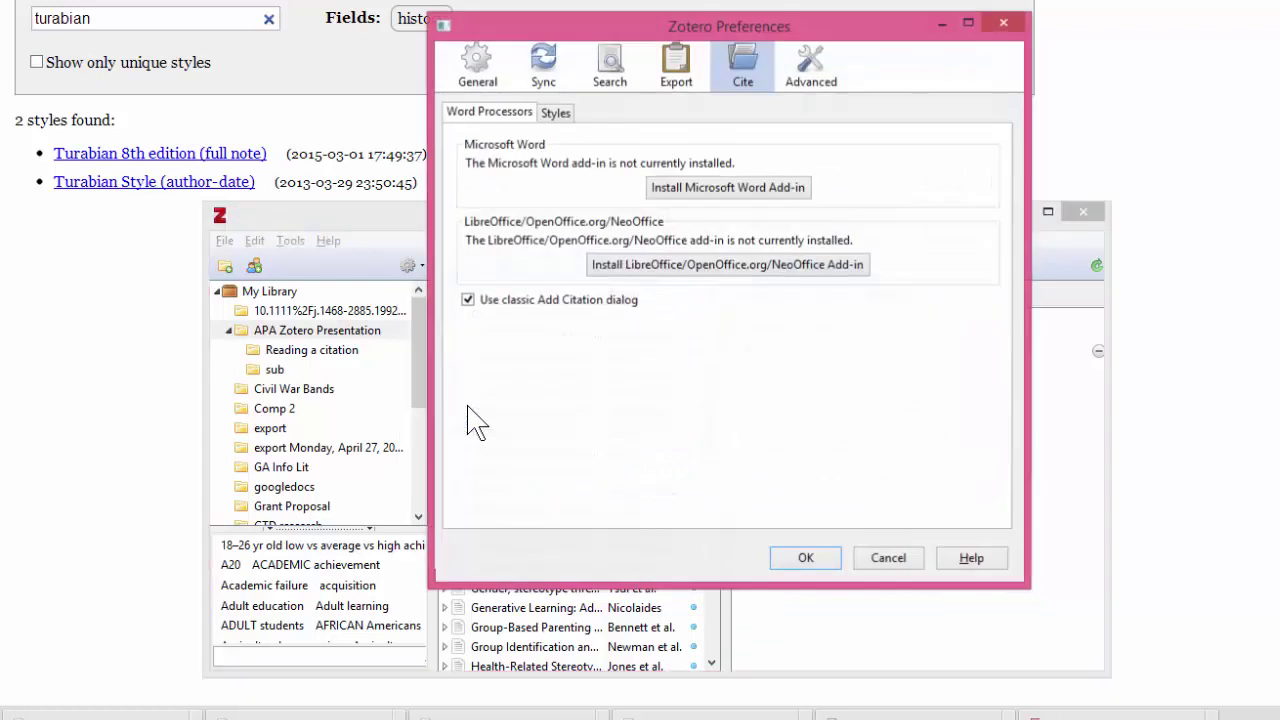
left_click(556, 113)
scroll(1000, 380, "down", 1)
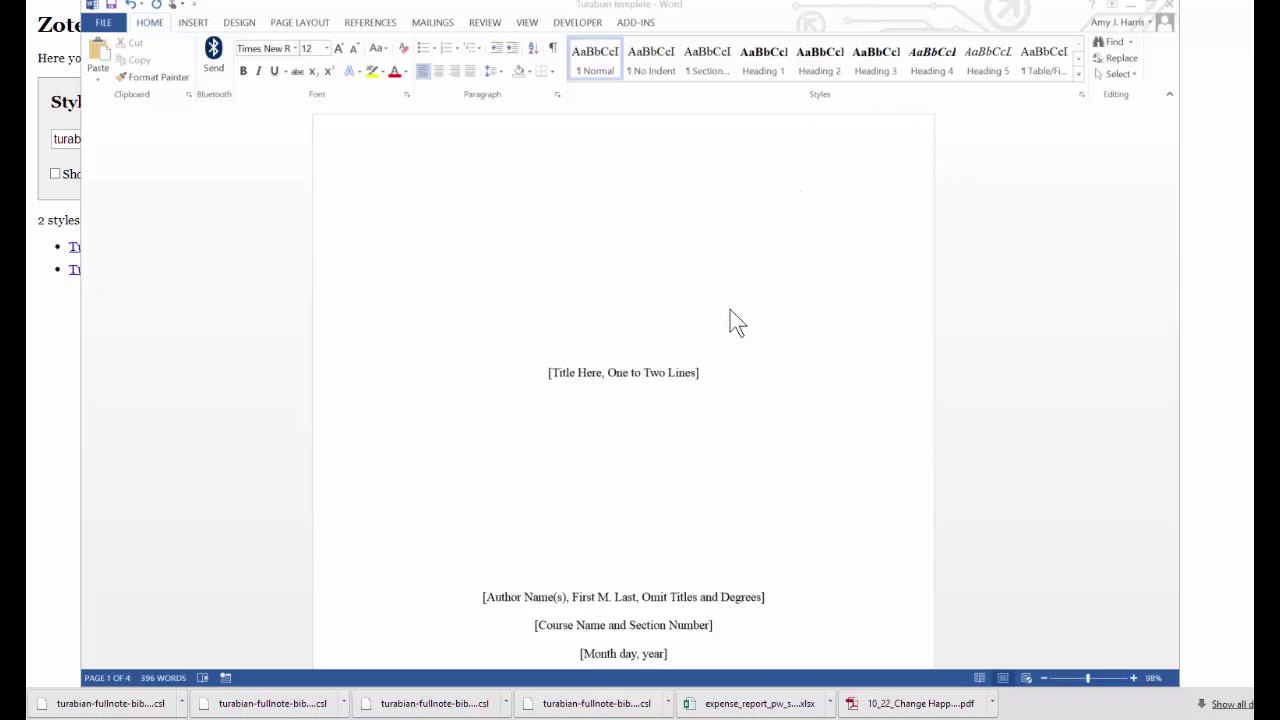
- Scroll from the template's cover page down to the page-2 body text with footnoted quotations
left_click(659, 382)
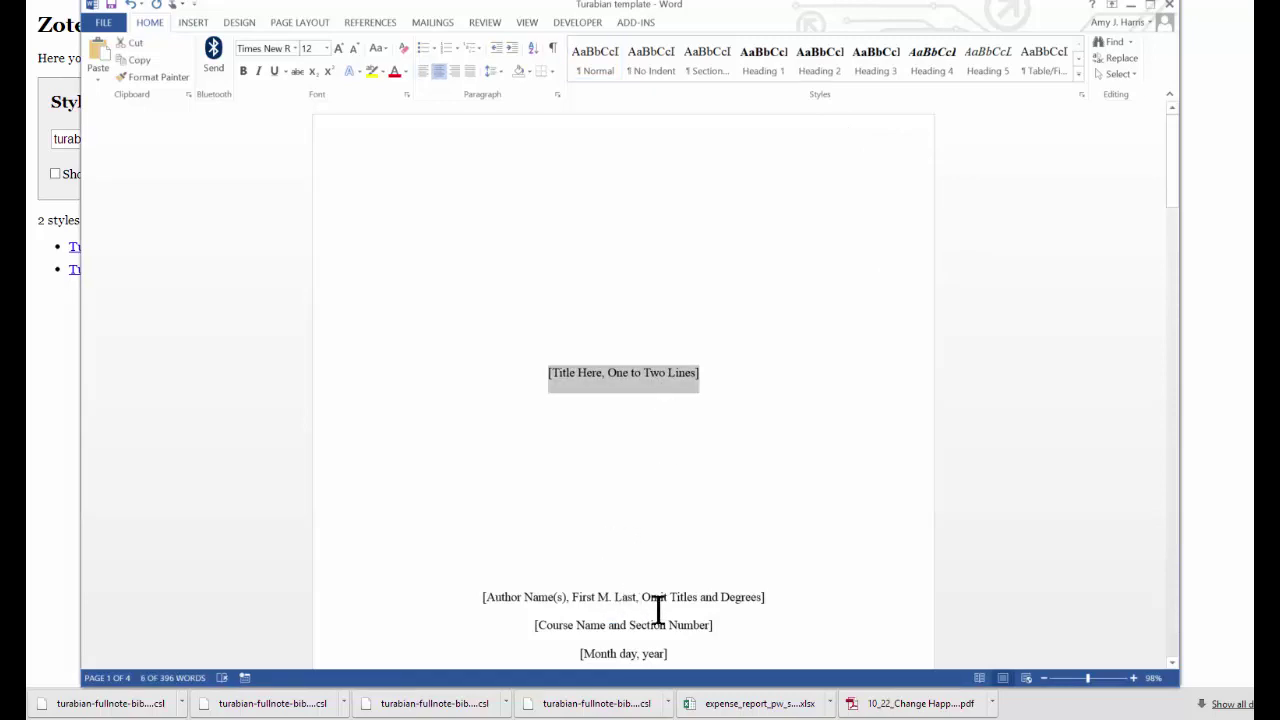
left_click(777, 620)
scroll(777, 625, "down", 2)
scroll(780, 632, "down", 3)
scroll(785, 630, "down", 2)
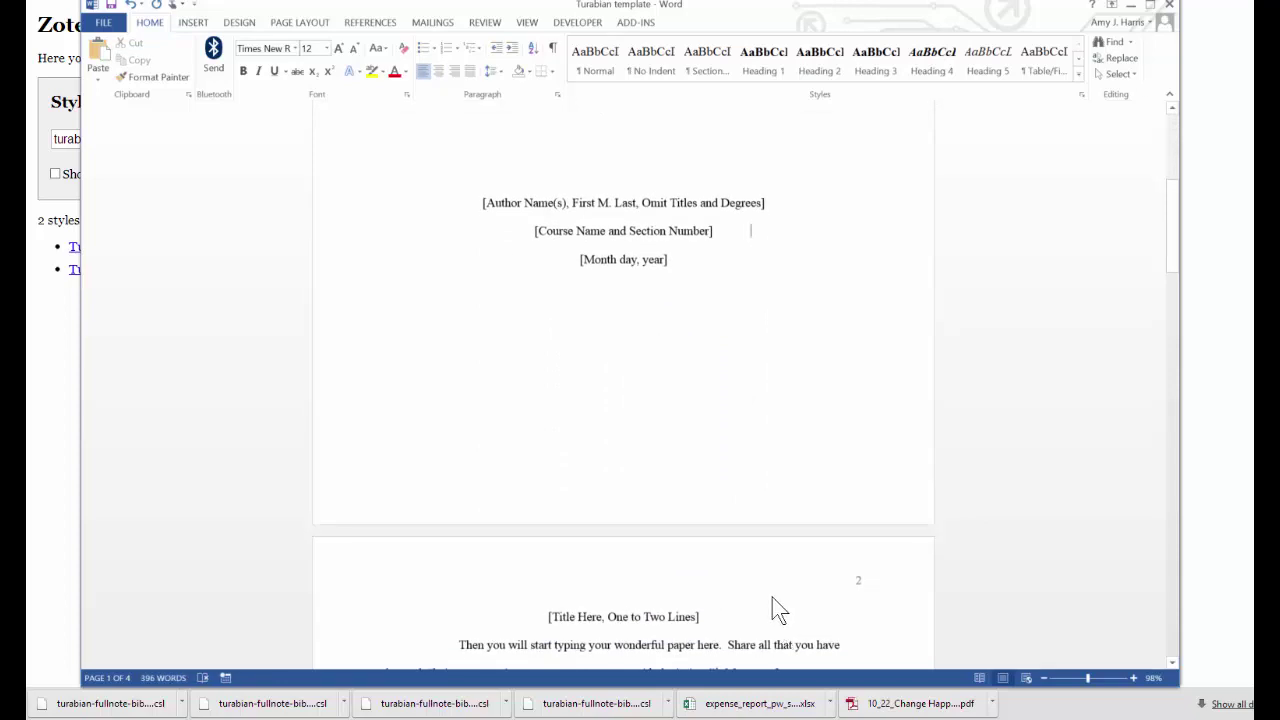
mouse_move(624, 617)
scroll(737, 616, "down", 2)
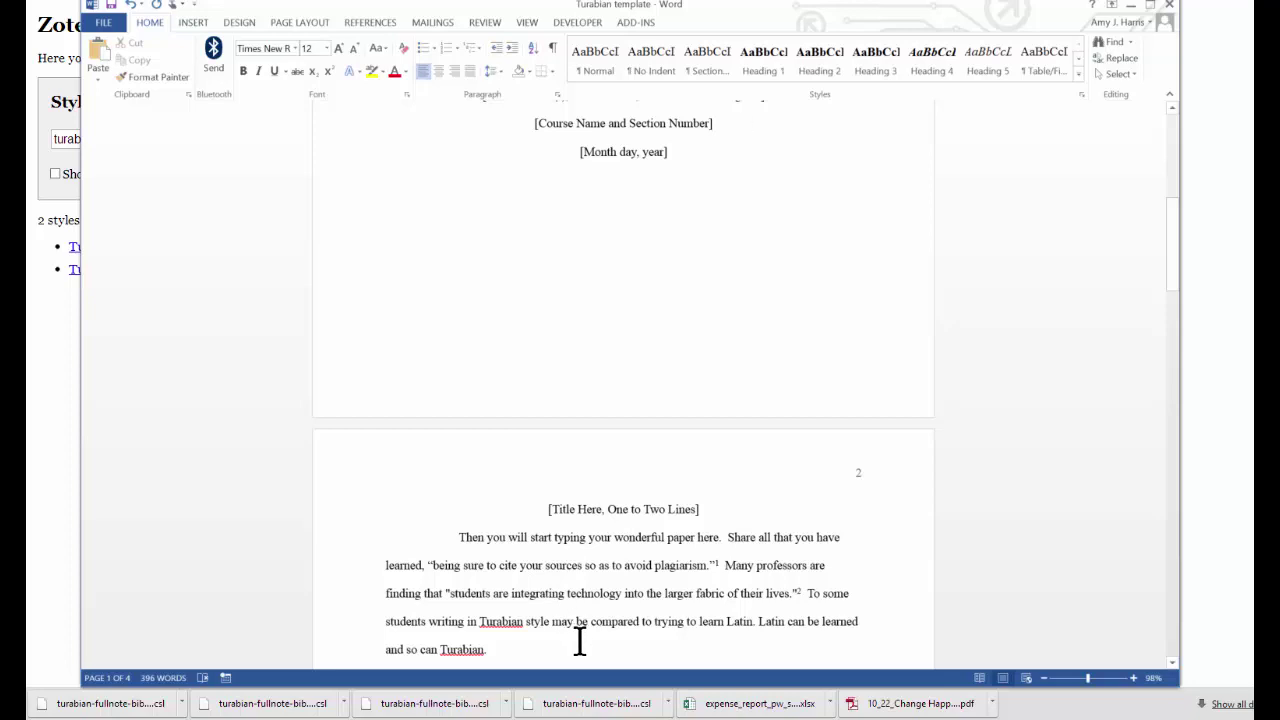
scroll(583, 641, "down", 1)
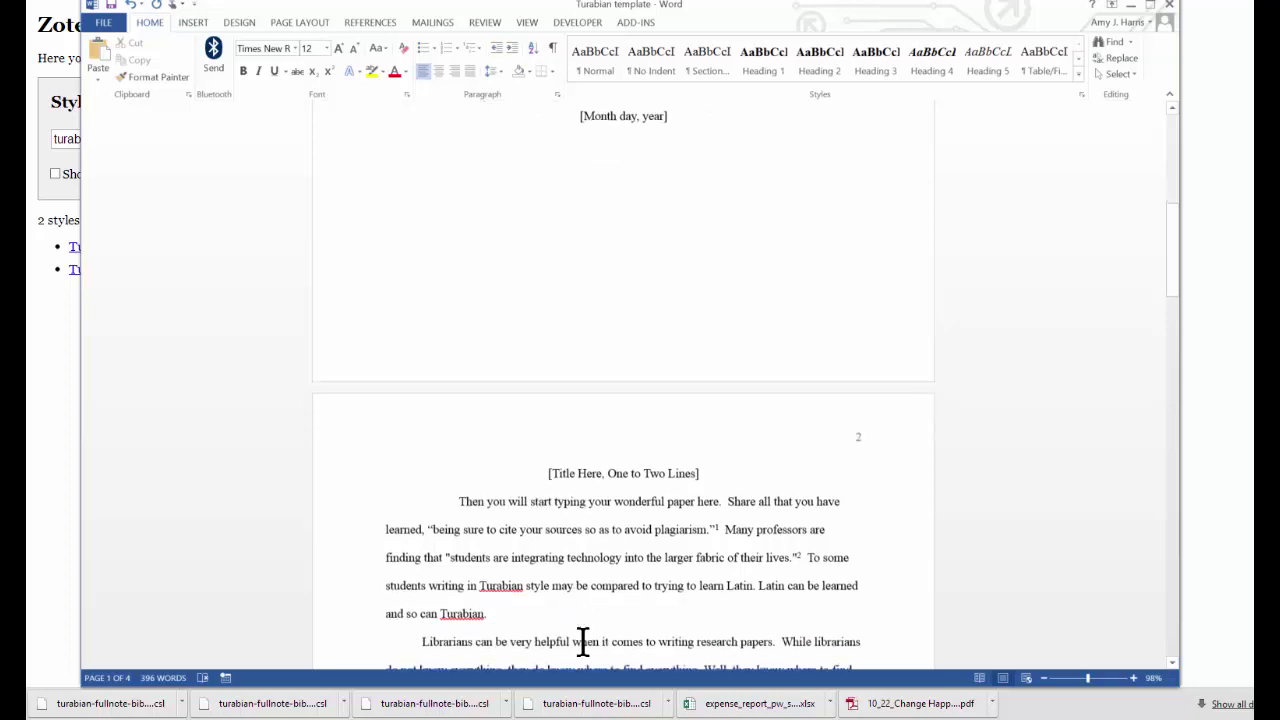
scroll(583, 641, "down", 1)
scroll(583, 641, "down", 1)
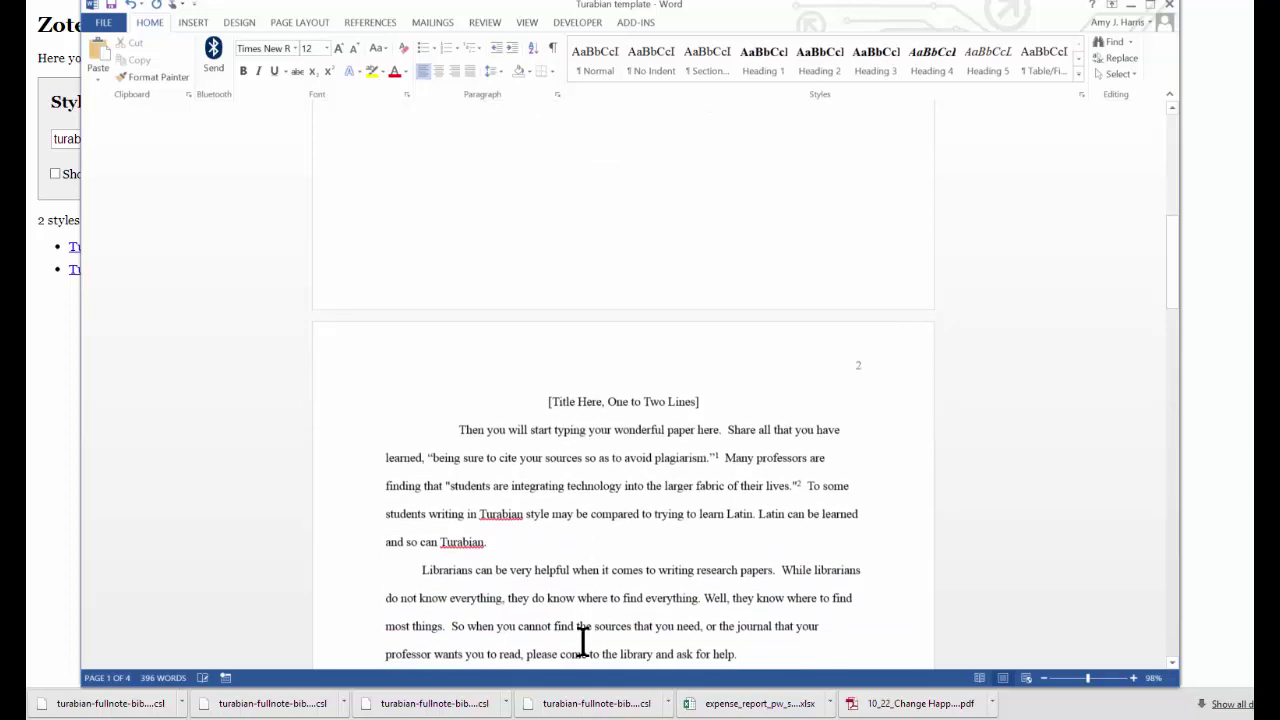
scroll(583, 641, "down", 2)
scroll(583, 641, "down", 1)
scroll(583, 641, "down", 1)
scroll(583, 641, "down", 2)
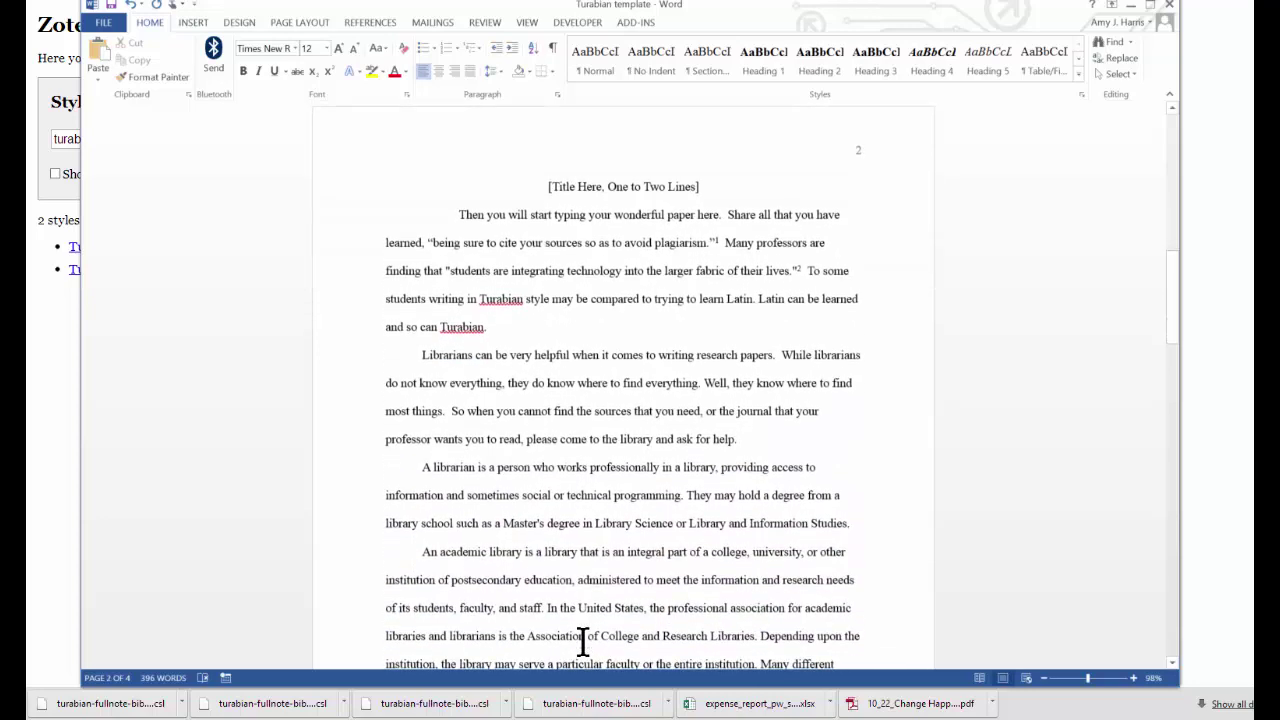
scroll(583, 641, "down", 2)
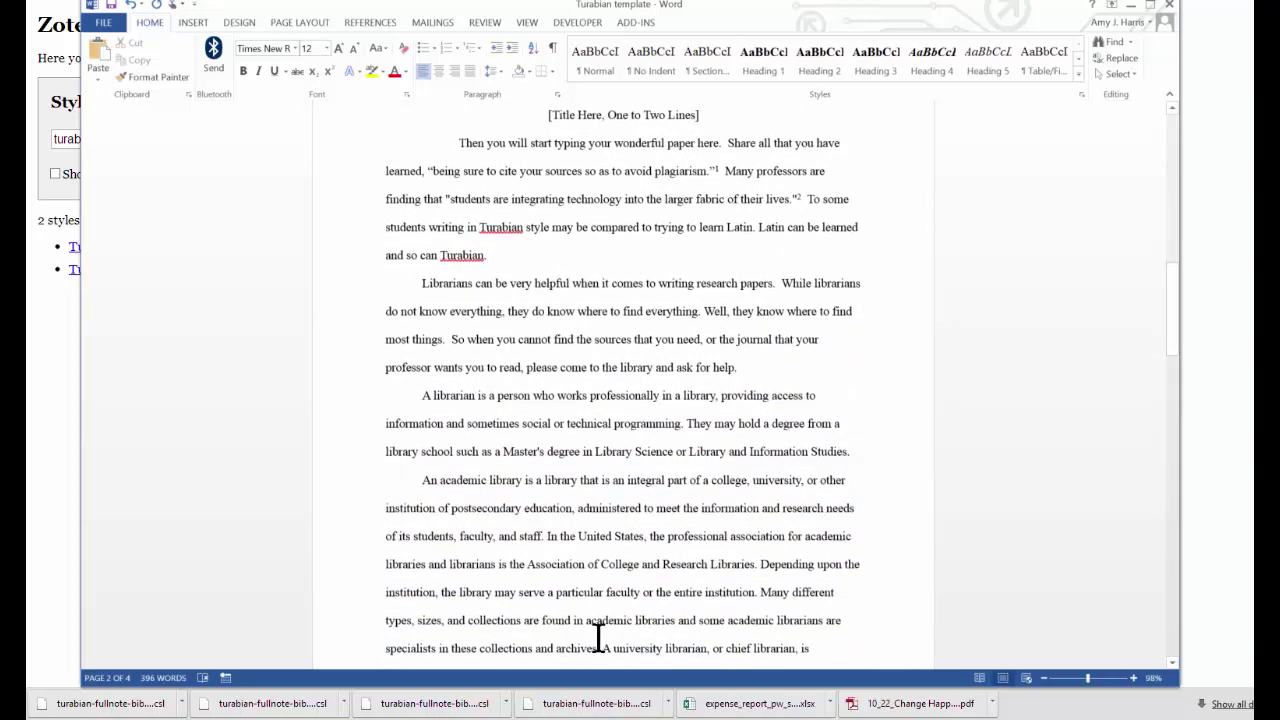
- Insert a Zotero footnote after 'Research Libraries.' citing Reggiani and Rientjes's water-balance article, page 203
left_click(767, 564)
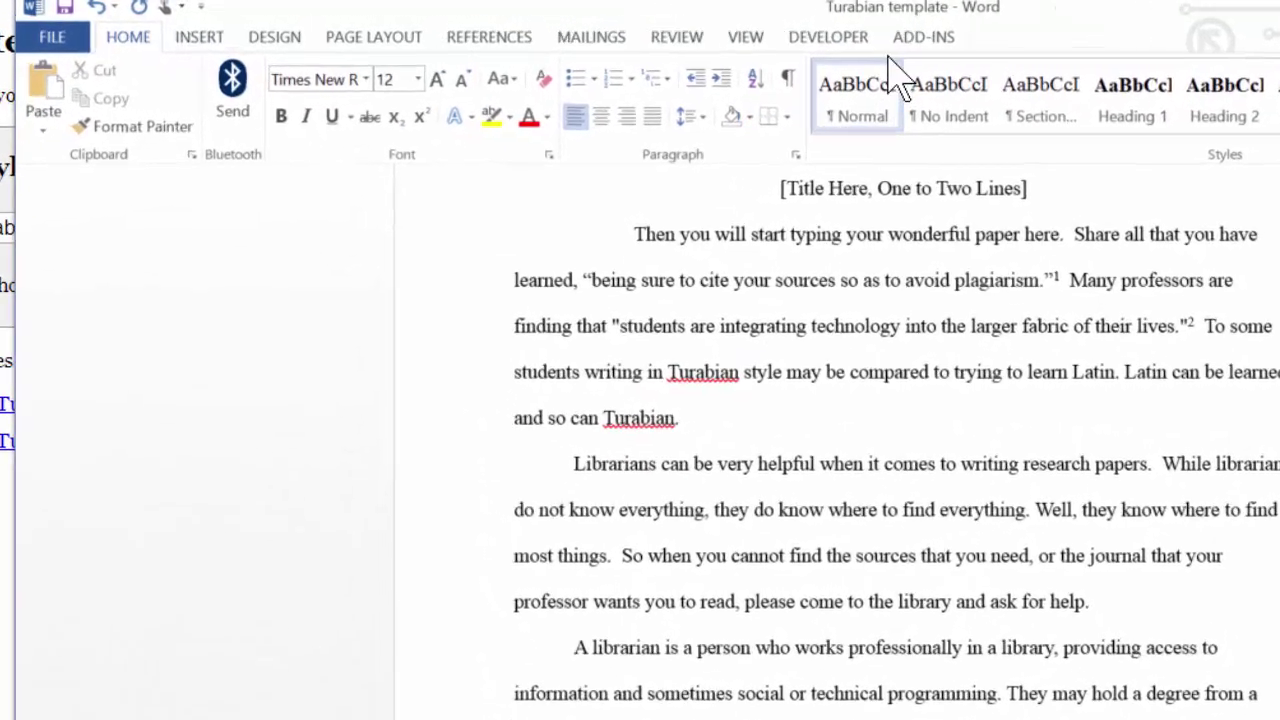
left_click(945, 40)
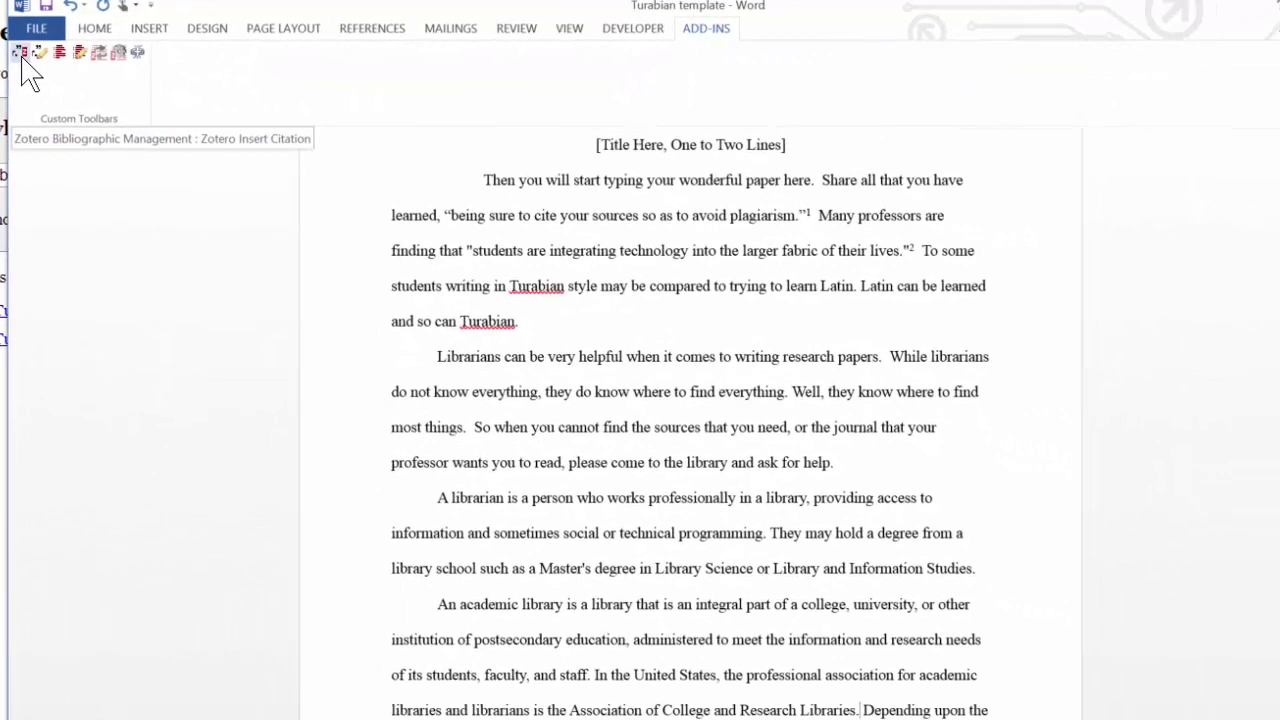
left_click(22, 55)
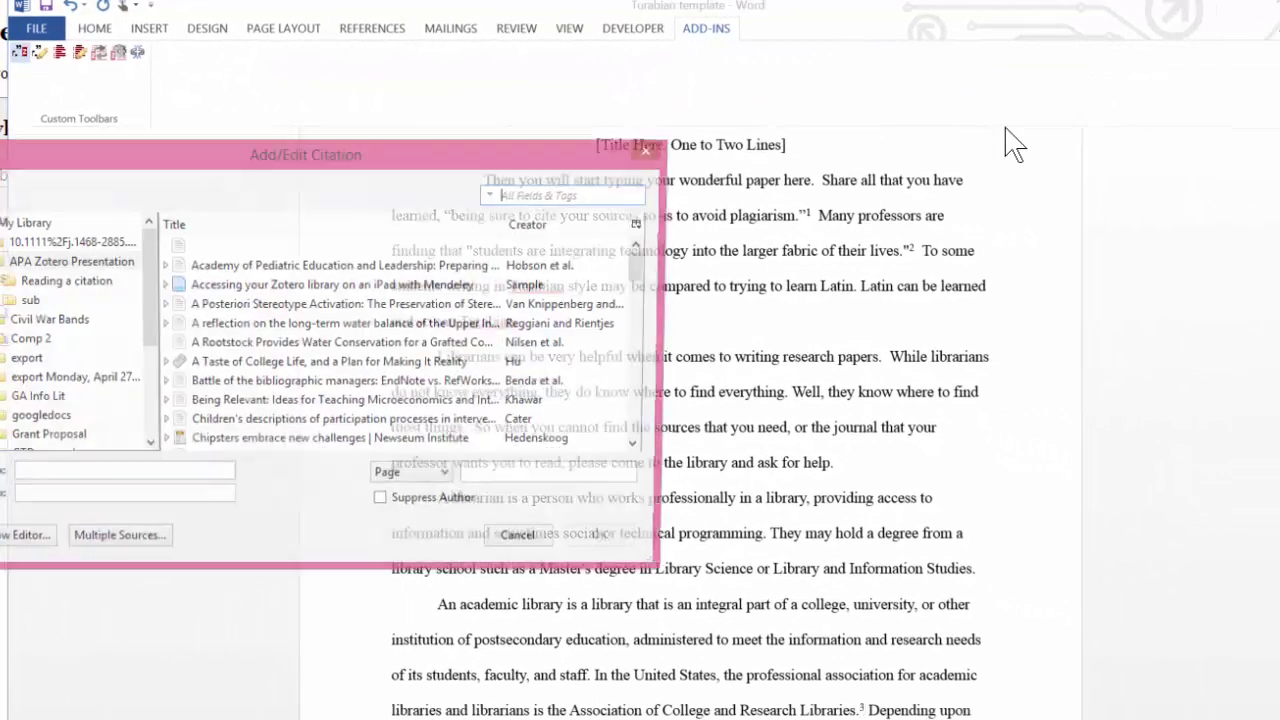
left_click_drag(80, 153, 438, 189)
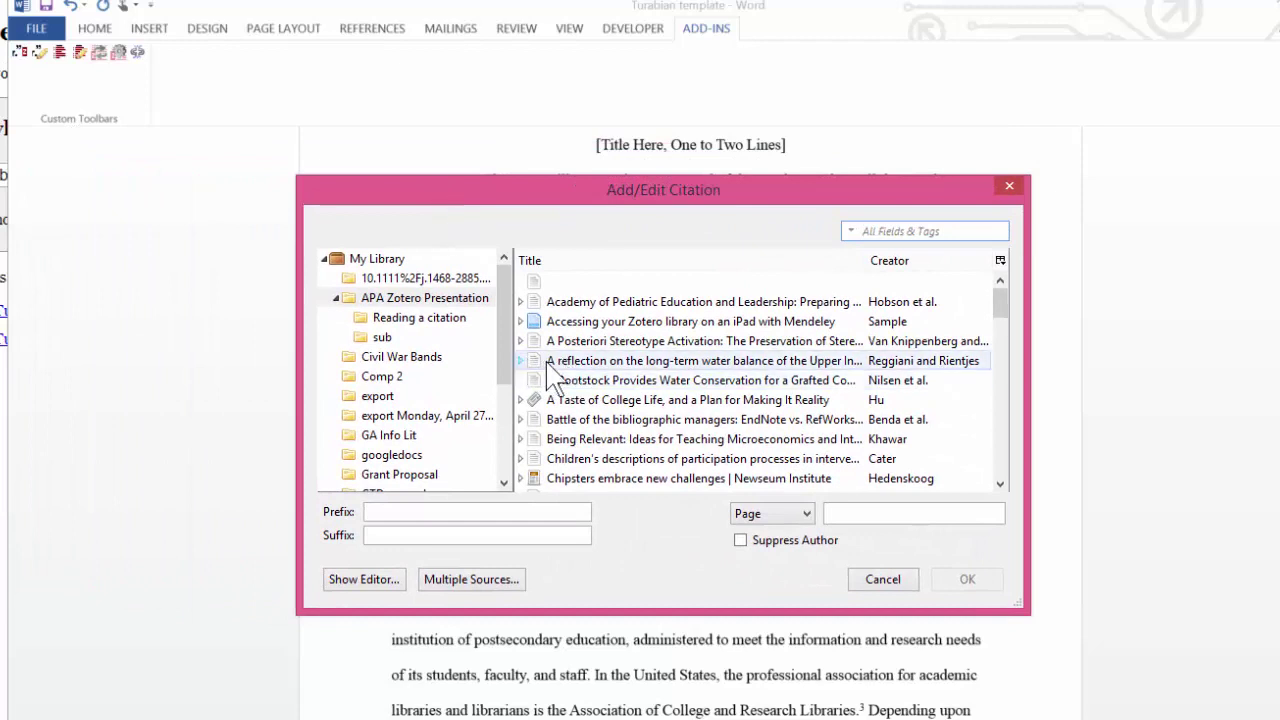
left_click(549, 362)
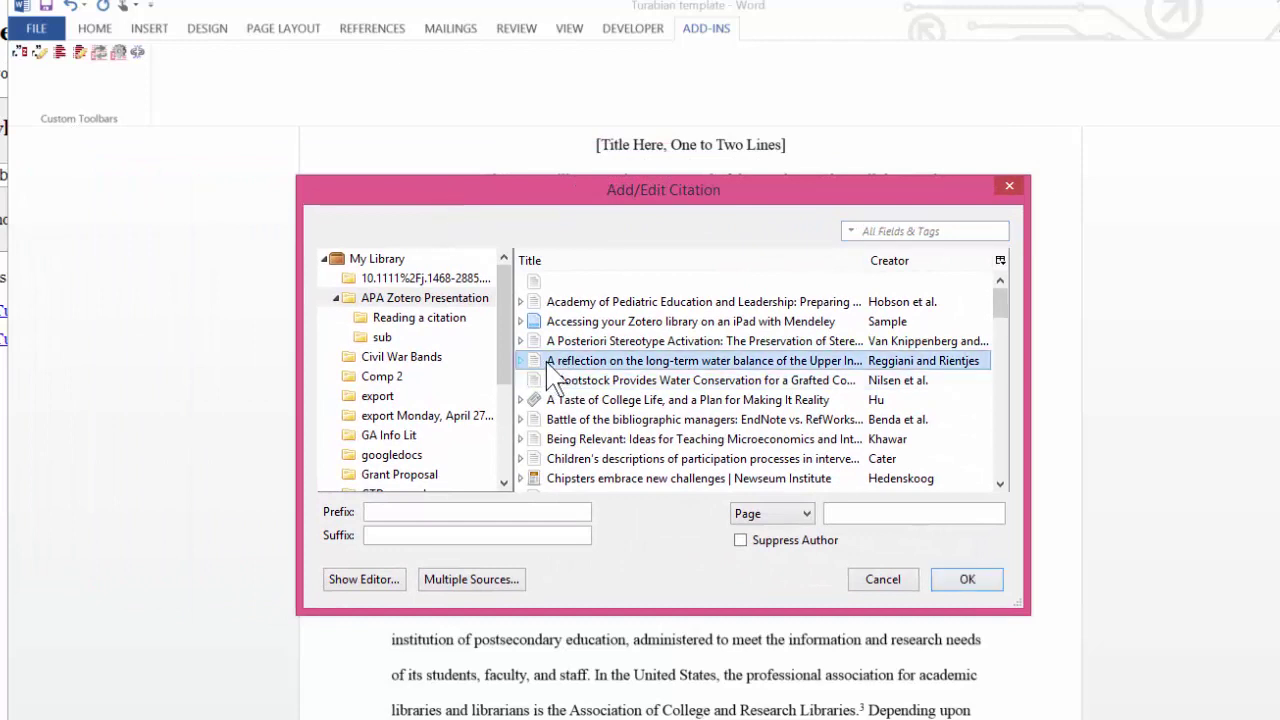
left_click(849, 517)
type("203")
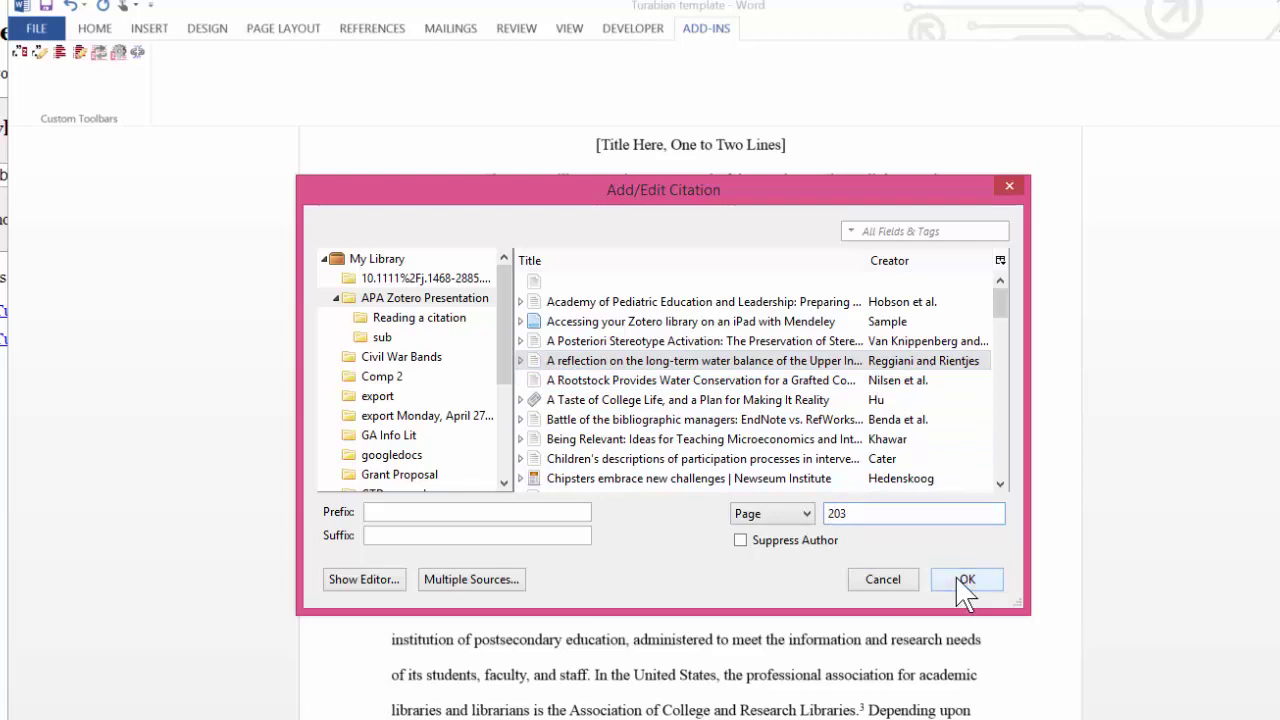
left_click(959, 579)
- Add a blank line after footnote 1 and after footnote 2
scroll(955, 571, "down", 1)
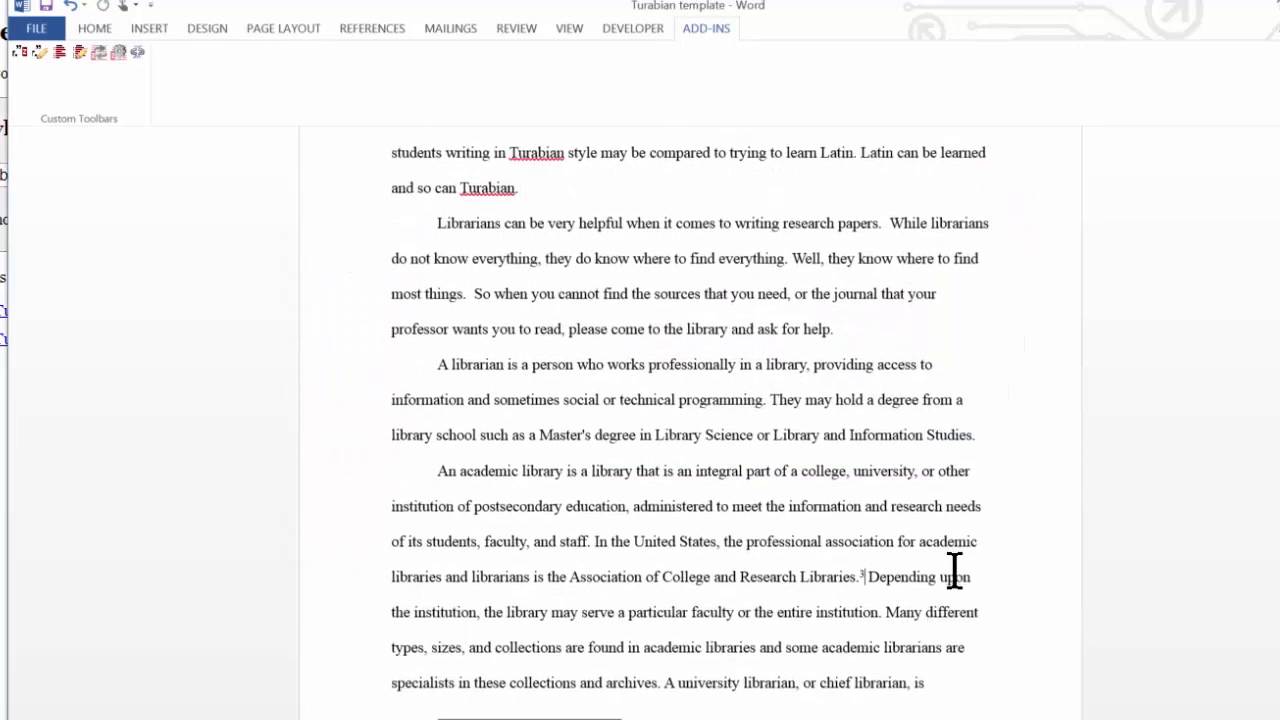
scroll(955, 571, "down", 1)
scroll(955, 571, "down", 1)
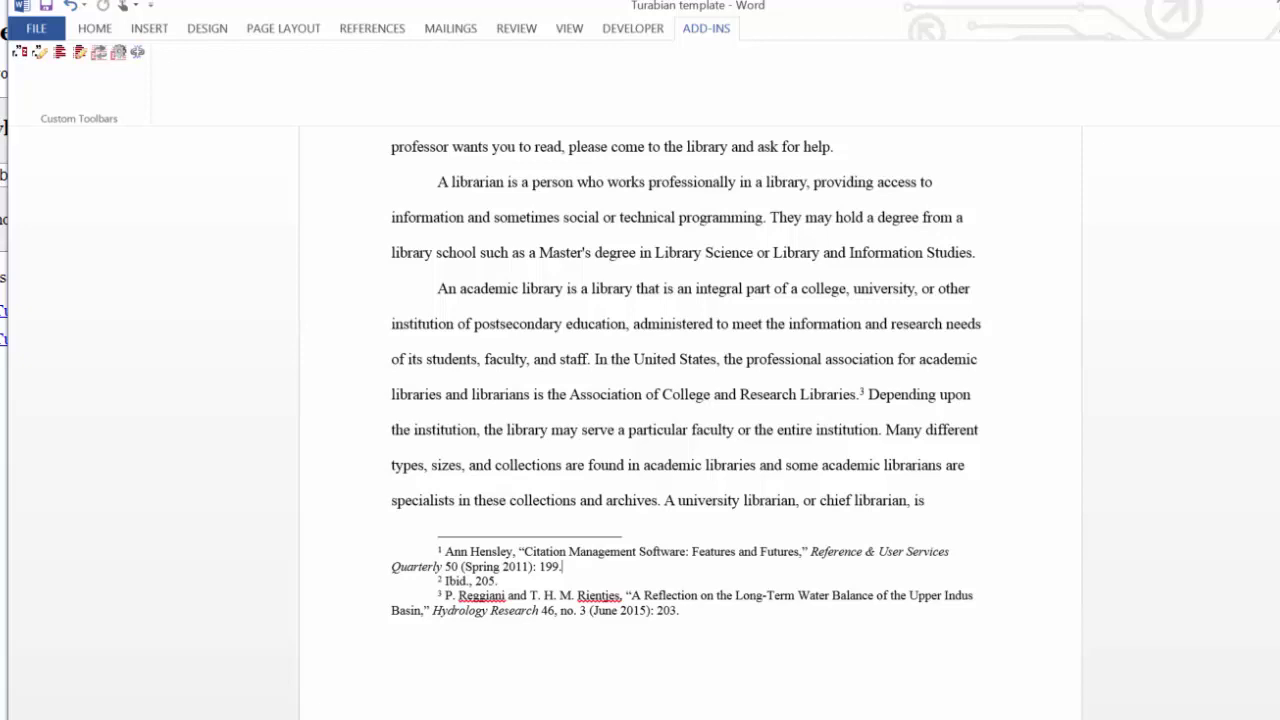
key("Return")
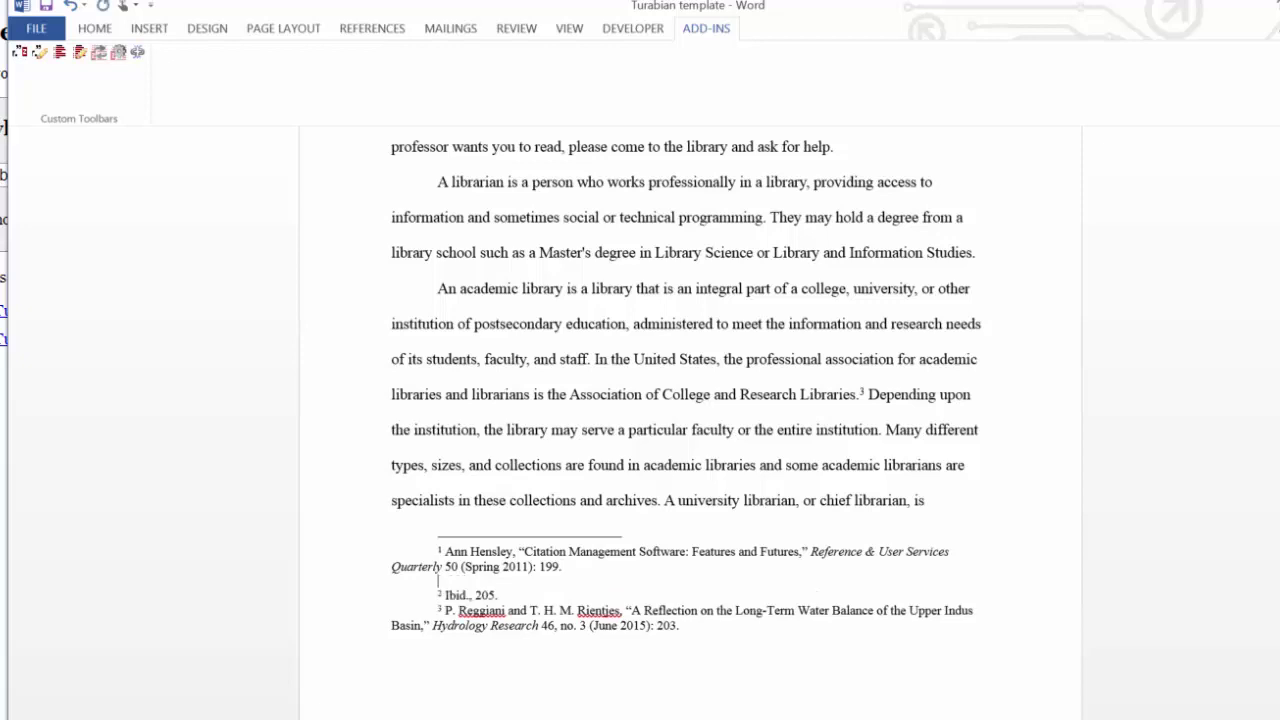
left_click(498, 596)
key("Return")
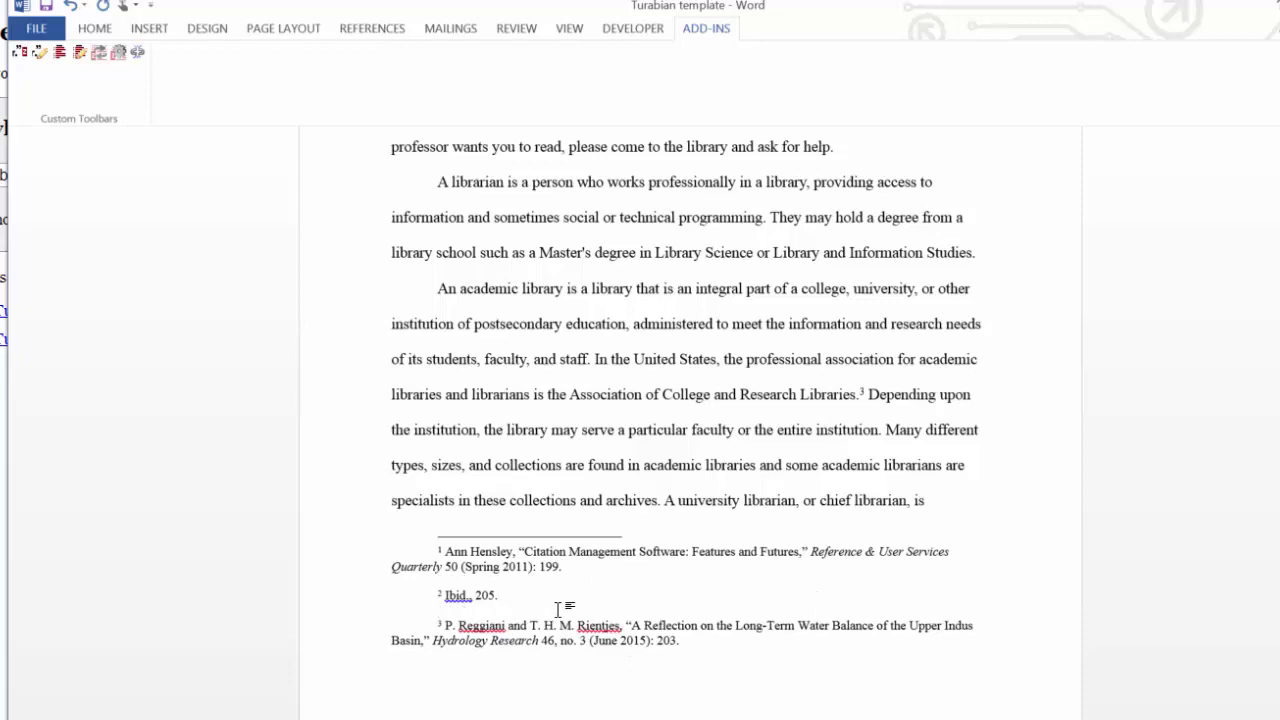
- Scroll down to the Bibliography heading on page 4
scroll(709, 643, "down", 3)
scroll(709, 643, "down", 1)
scroll(680, 480, "down", 5)
scroll(652, 312, "down", 5)
scroll(653, 307, "down", 2)
- Scroll to the space below the Bibliography heading on page 4
scroll(653, 307, "down", 2)
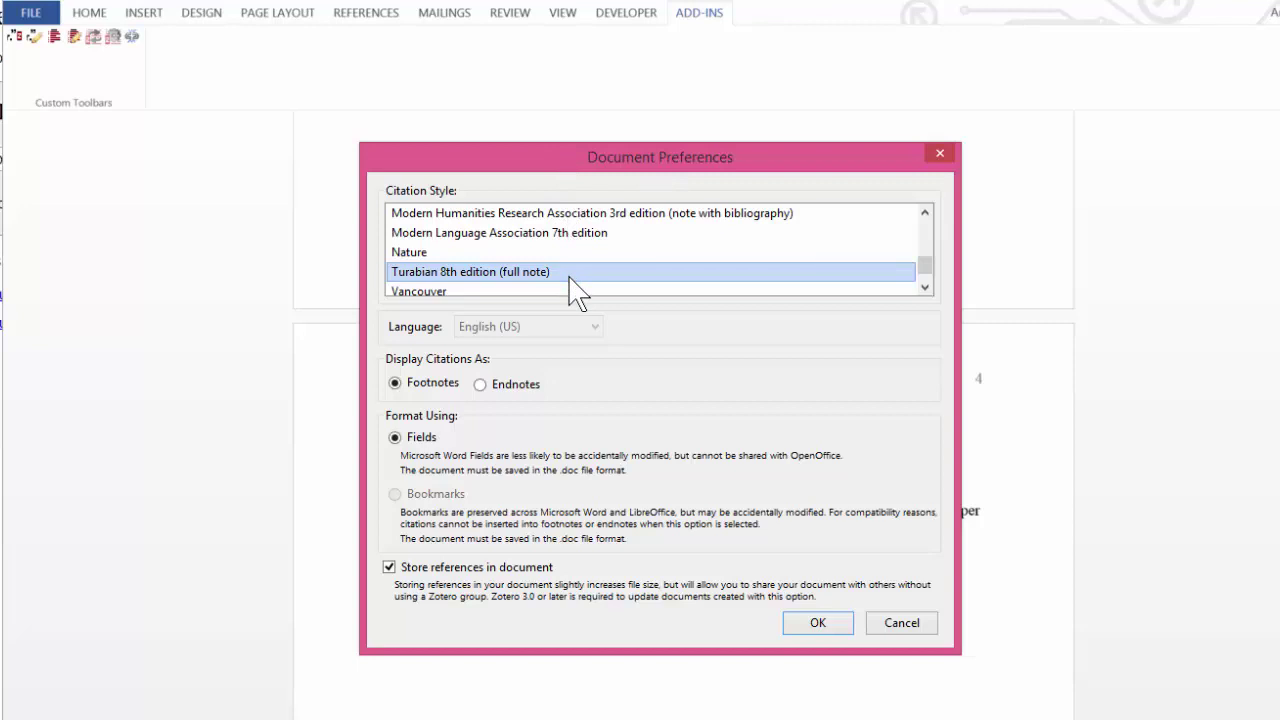
- Apply the Nature style to the document, then switch back to Turabian 8th edition (full note)
left_click(418, 256)
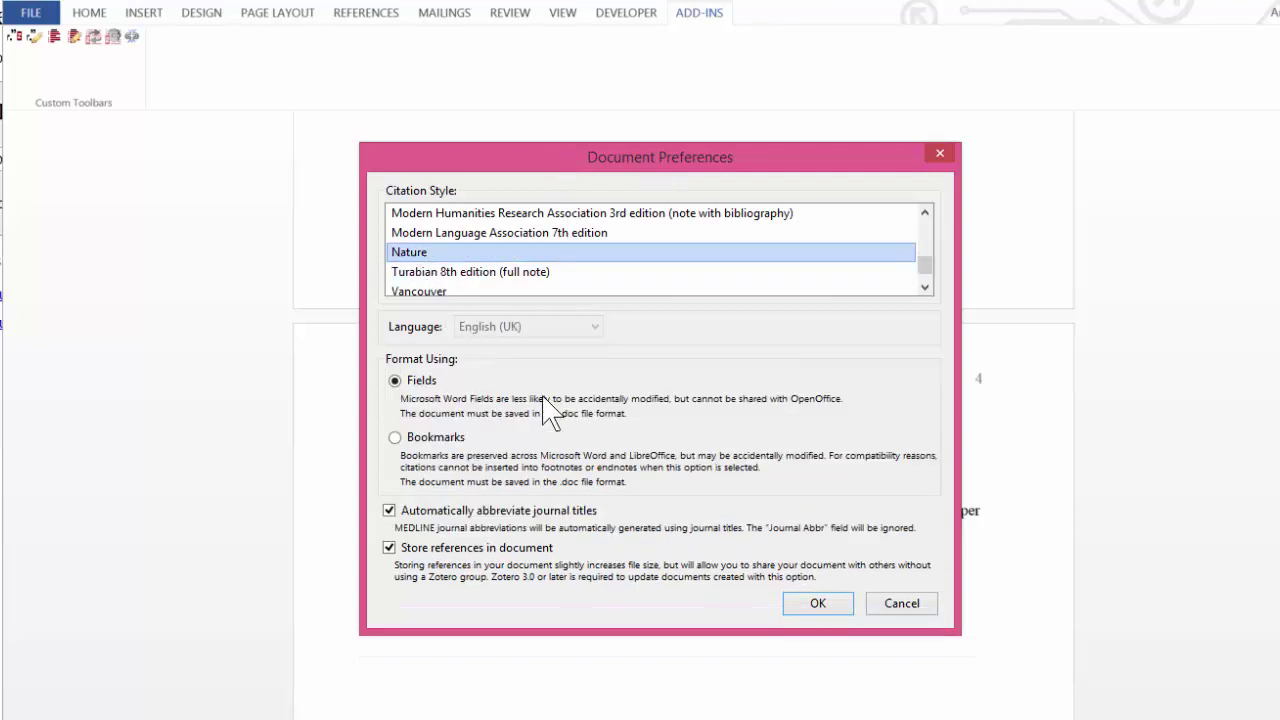
left_click(825, 606)
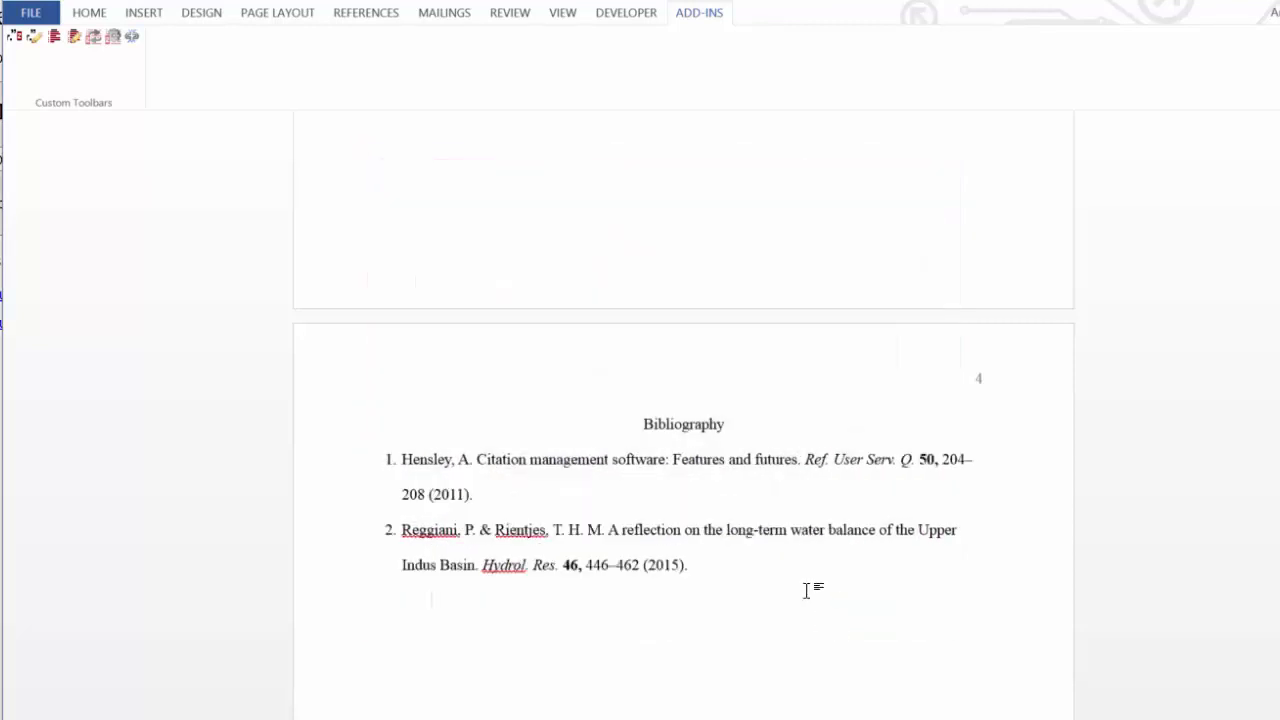
left_click(113, 37)
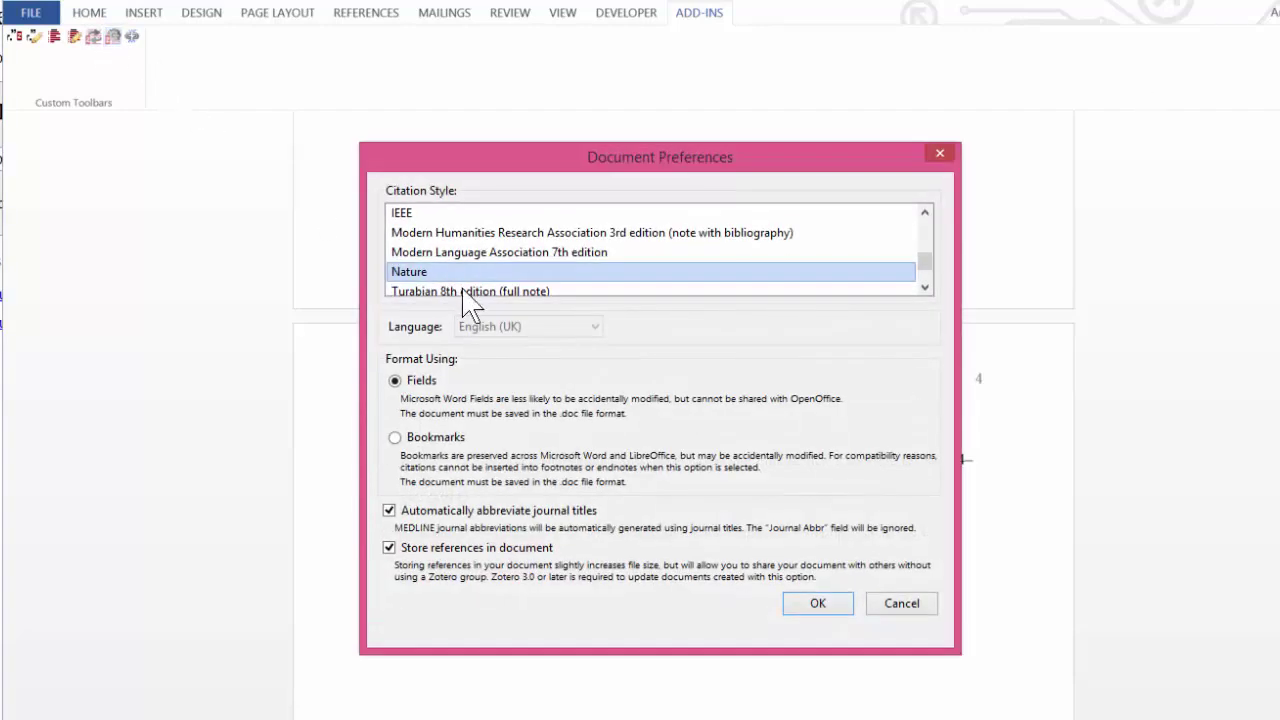
left_click(463, 291)
left_click(829, 620)
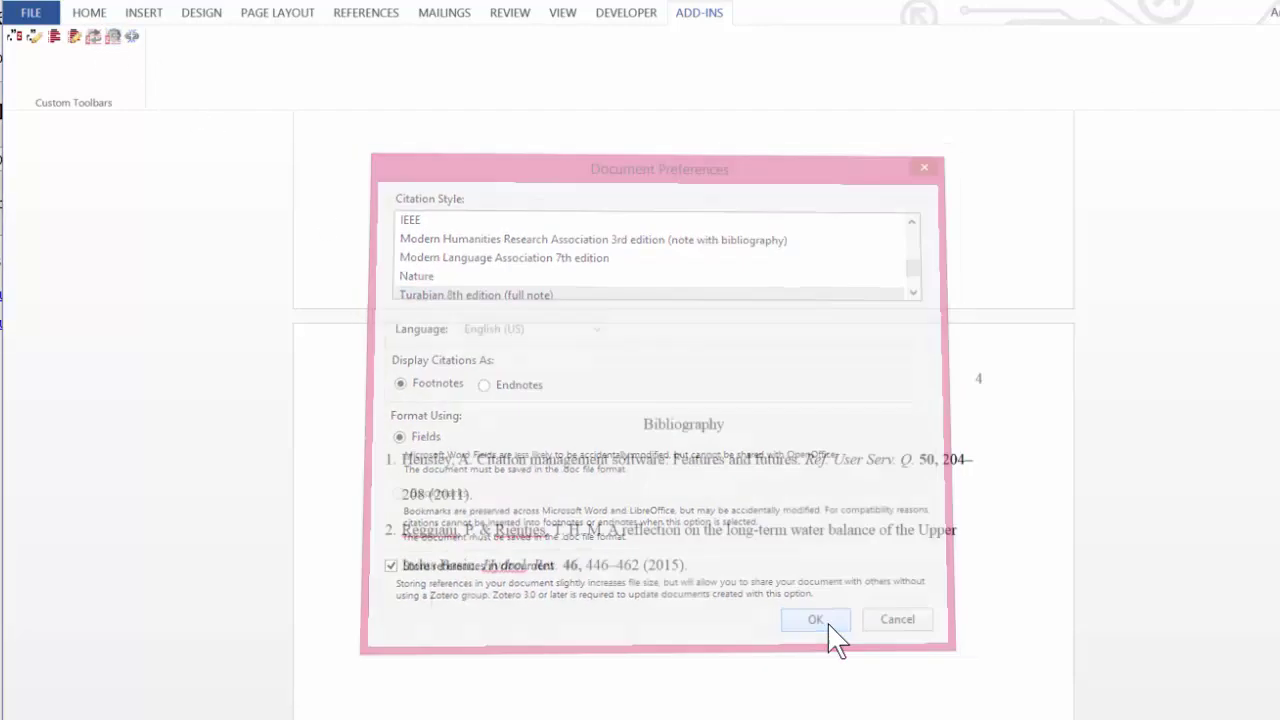